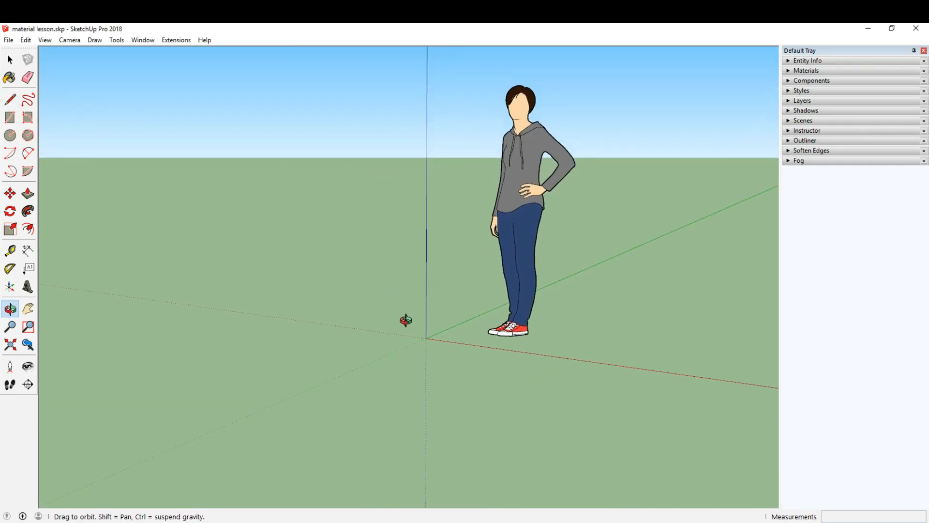
# Draw a 10' vertical line from the origin up the blue axis
pyautogui.scroll(1, 428, 341)
pyautogui.scroll(1, 424, 335)
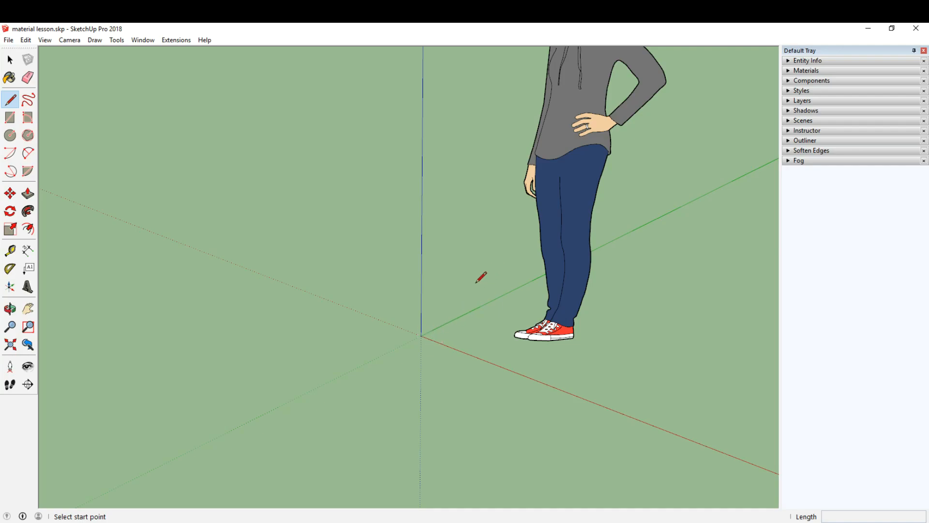
pyautogui.click(422, 336)
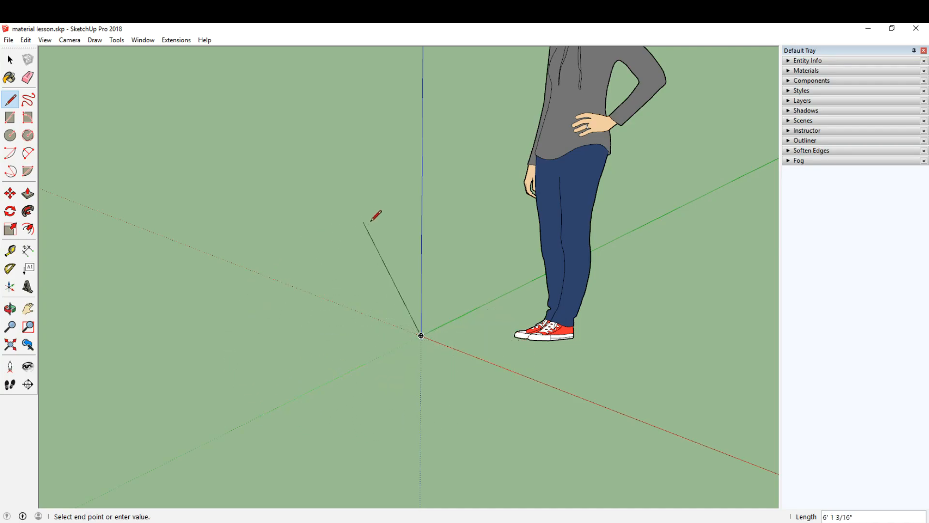
pyautogui.scroll(-2, 498, 300)
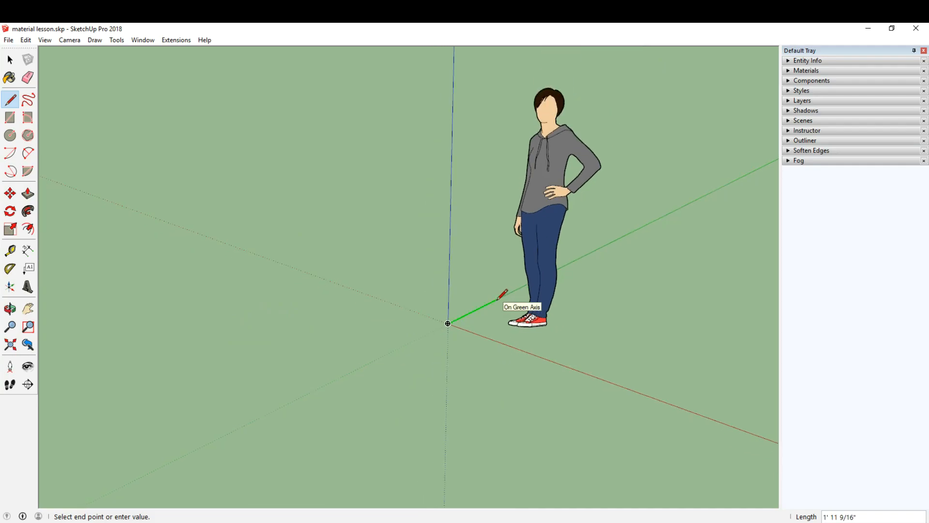
pyautogui.keyDown('shift'); pyautogui.moveTo(504, 295); pyautogui.dragTo(344, 293, button='middle'); pyautogui.keyUp('shift')
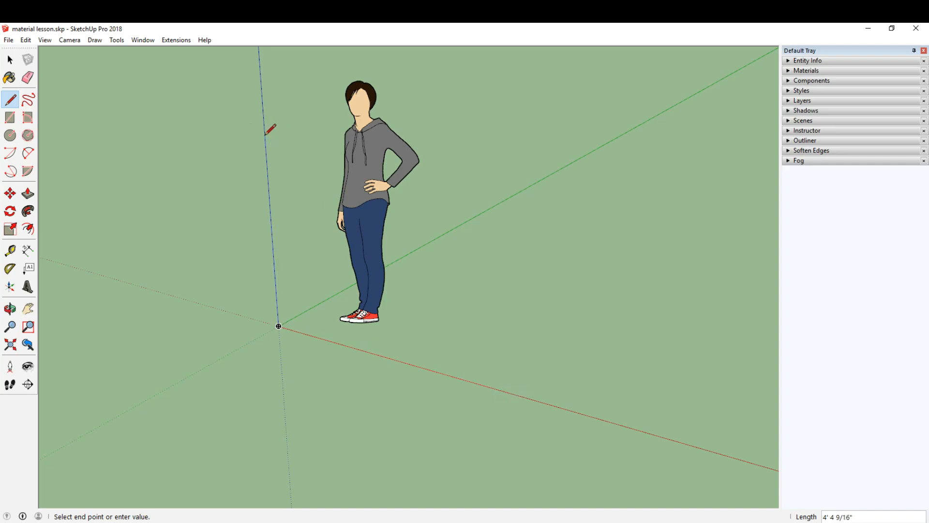
pyautogui.scroll(-3, 292, 158)
pyautogui.moveTo(309, 203)
pyautogui.mouseDown(button='middle')
pyautogui.moveTo(257, 261)
pyautogui.moveTo(286, 257)
pyautogui.mouseUp(button='middle')
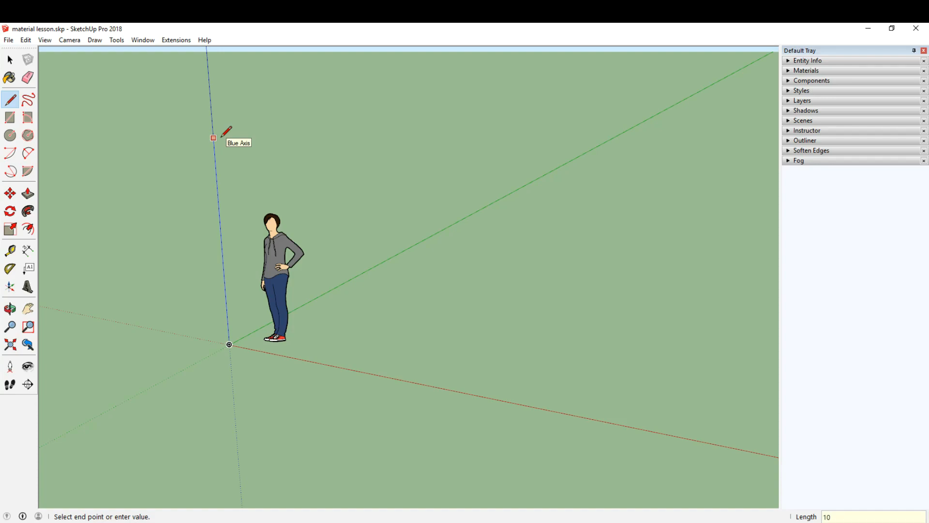
pyautogui.press('Return')
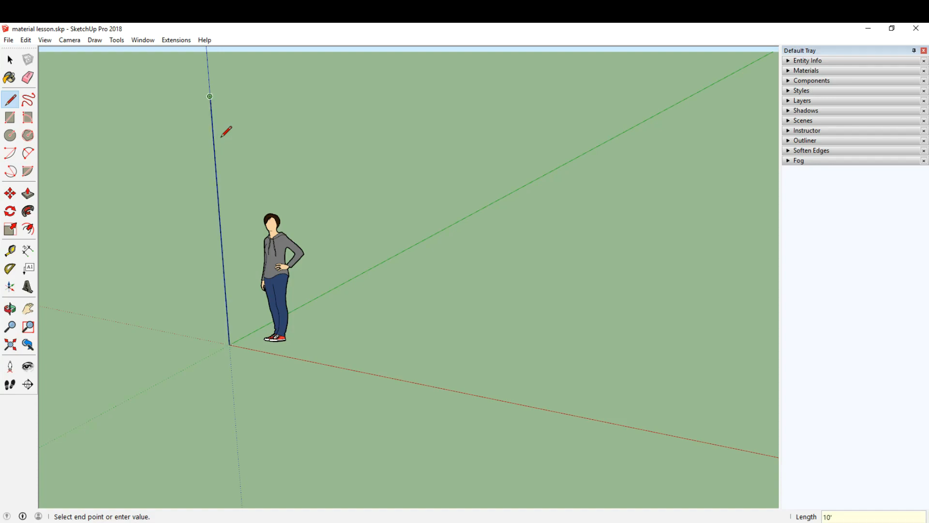
# Complete the rectangular wall face with a 30' top edge parallel to the green axis, closing it down to that axis and back to the origin
pyautogui.moveTo(266, 111)
pyautogui.mouseDown(button='middle')
pyautogui.moveTo(321, 179)
pyautogui.moveTo(286, 312)
pyautogui.moveTo(242, 272)
pyautogui.mouseUp(button='middle')
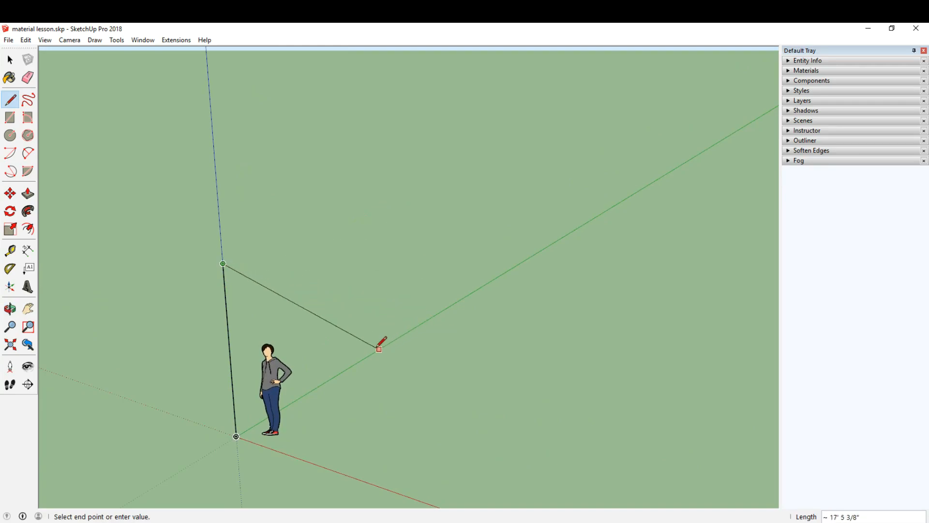
pyautogui.moveTo(446, 190); pyautogui.dragTo(460, 193, button='middle')
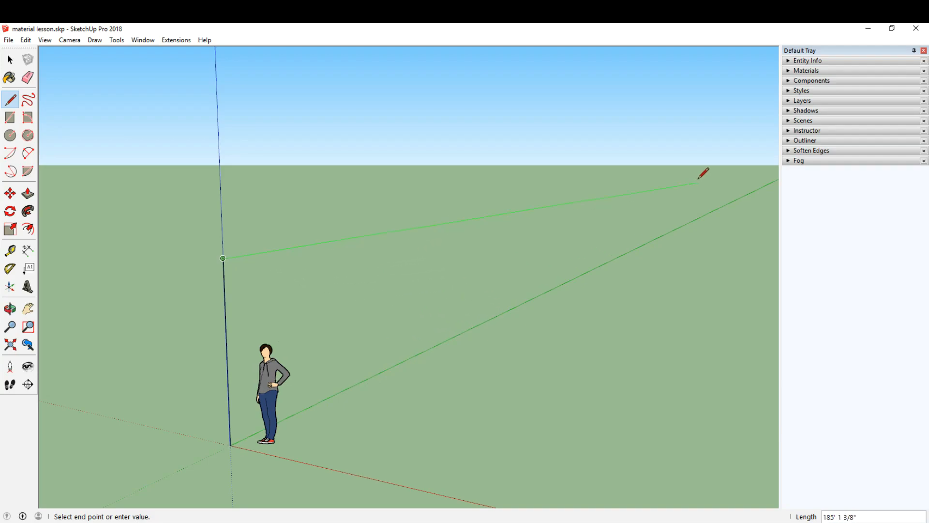
pyautogui.scroll(-2, 697, 180)
pyautogui.moveTo(696, 183)
pyautogui.mouseDown(button='middle')
pyautogui.moveTo(576, 195)
pyautogui.moveTo(605, 191)
pyautogui.mouseUp(button='middle')
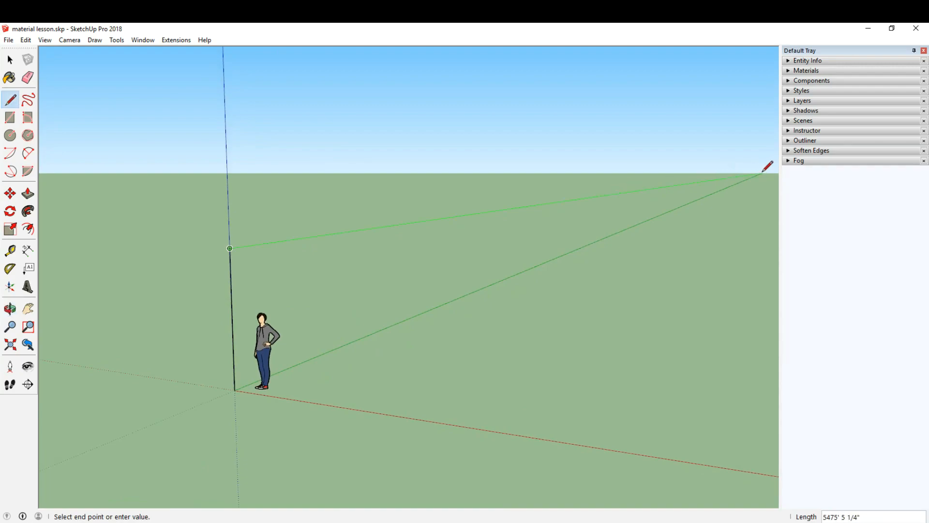
pyautogui.scroll(3, 249, 246)
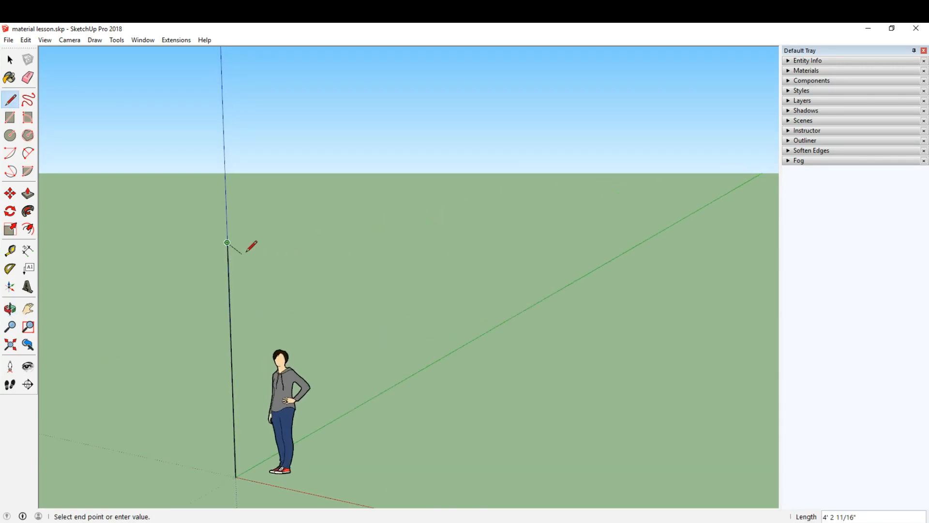
pyautogui.moveTo(404, 195); pyautogui.dragTo(429, 398, button='middle')
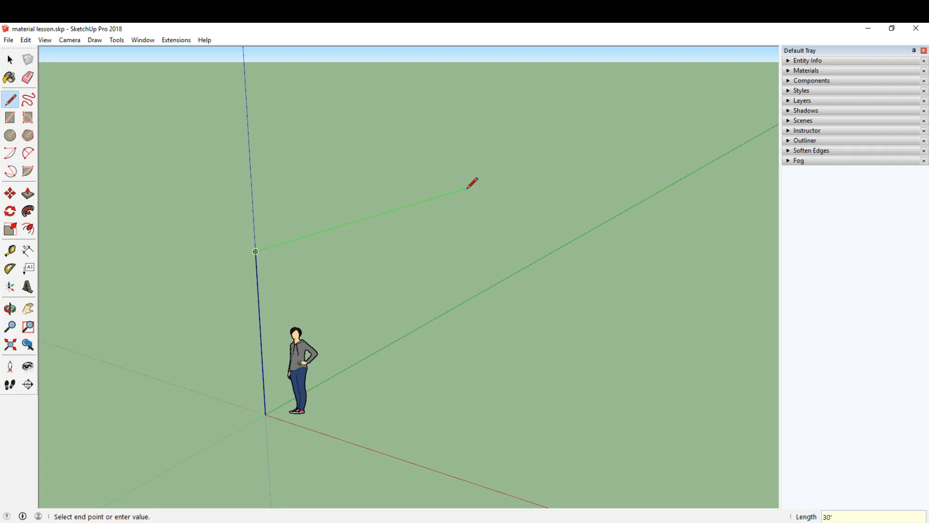
pyautogui.press('Return')
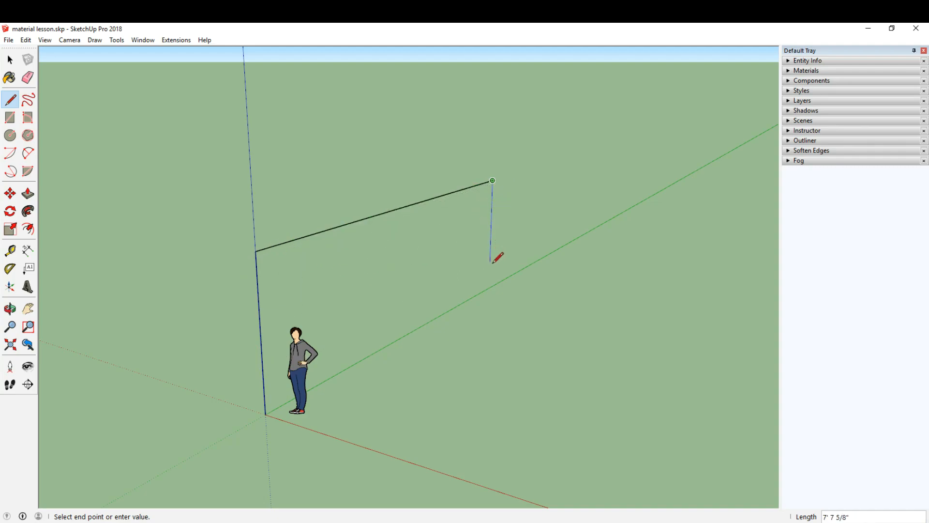
pyautogui.click(489, 287)
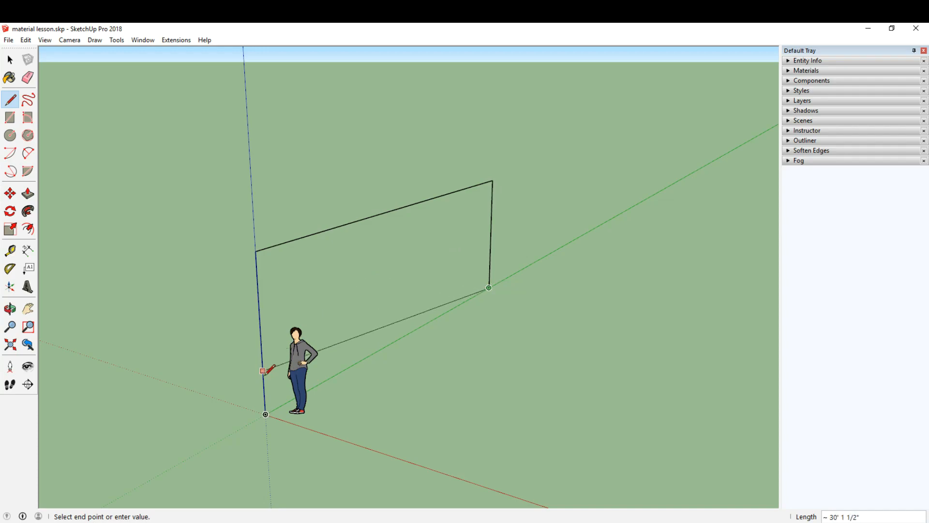
pyautogui.click(266, 415)
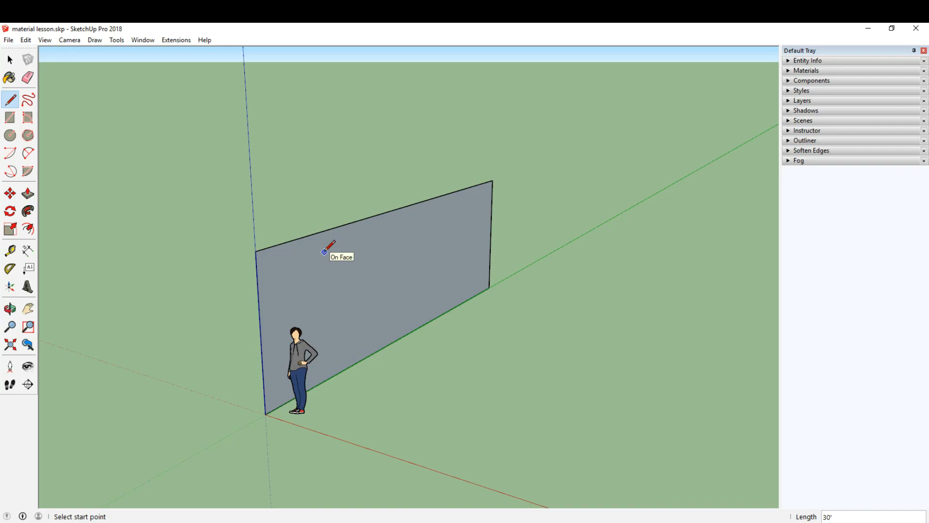
# Draw a 60' line parallel to the red axis from the wall's far bottom corner
pyautogui.moveTo(322, 252); pyautogui.dragTo(208, 264, button='middle')
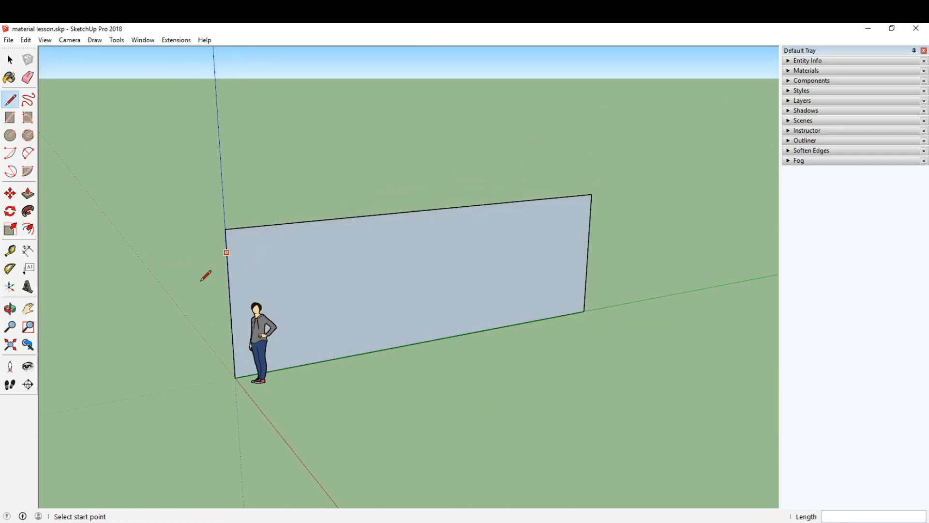
pyautogui.moveTo(415, 277); pyautogui.dragTo(436, 270, button='middle')
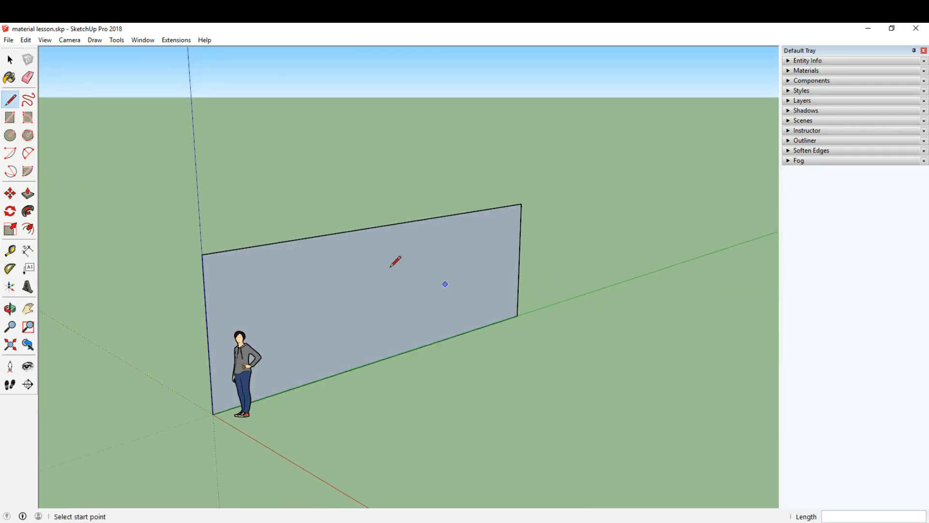
pyautogui.moveTo(263, 222)
pyautogui.mouseDown(button='middle')
pyautogui.moveTo(369, 280)
pyautogui.moveTo(452, 306)
pyautogui.moveTo(464, 357)
pyautogui.moveTo(455, 265)
pyautogui.moveTo(396, 286)
pyautogui.mouseUp(button='middle')
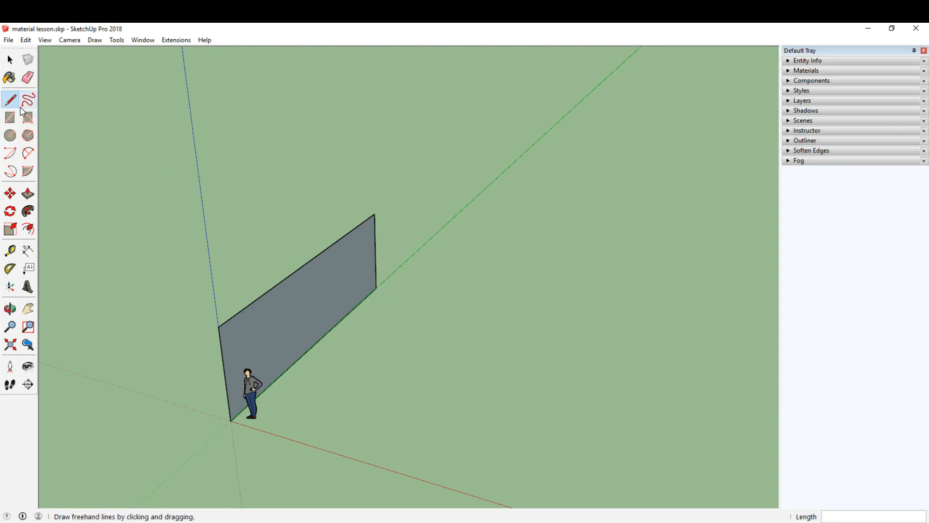
pyautogui.scroll(2, 396, 278)
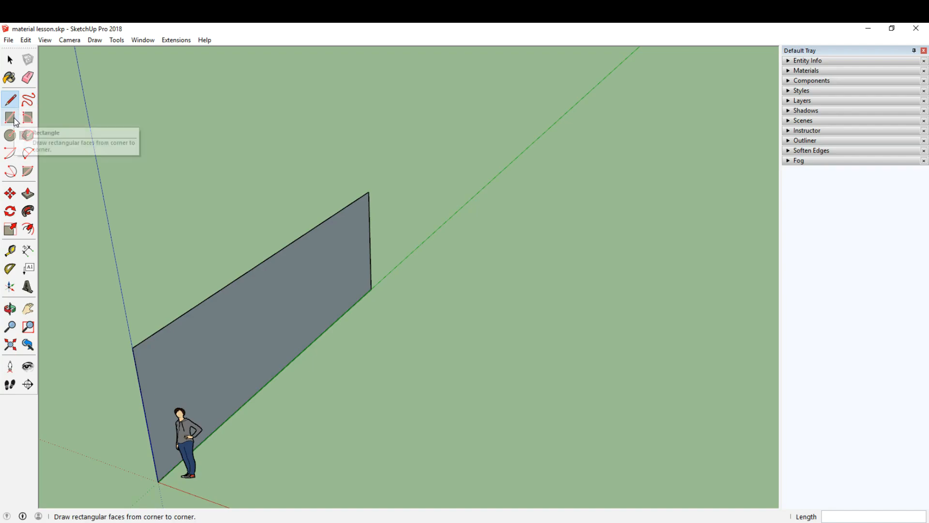
pyautogui.scroll(-2, 378, 285)
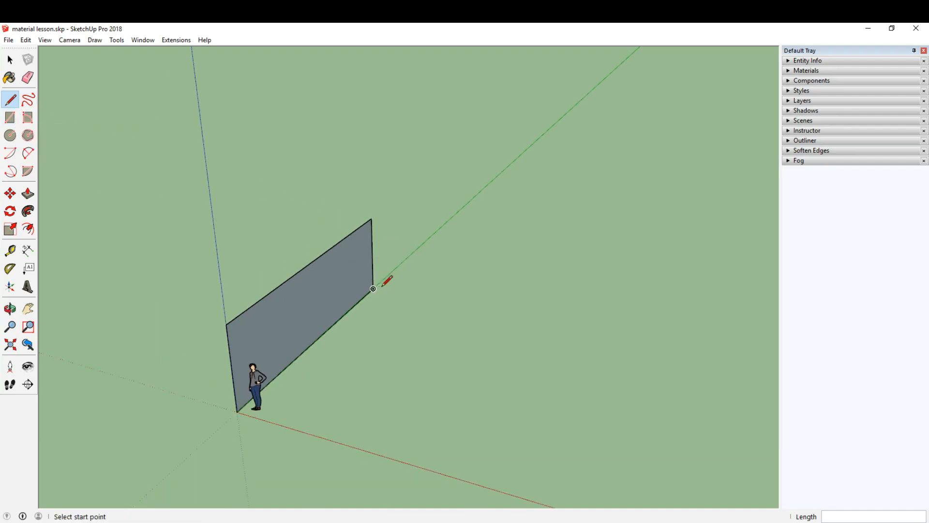
pyautogui.click(377, 288)
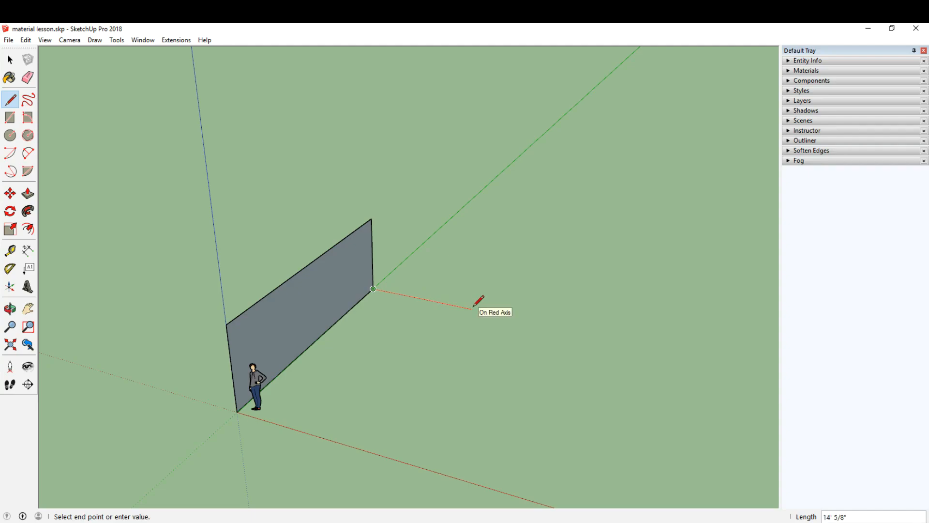
pyautogui.press('Return')
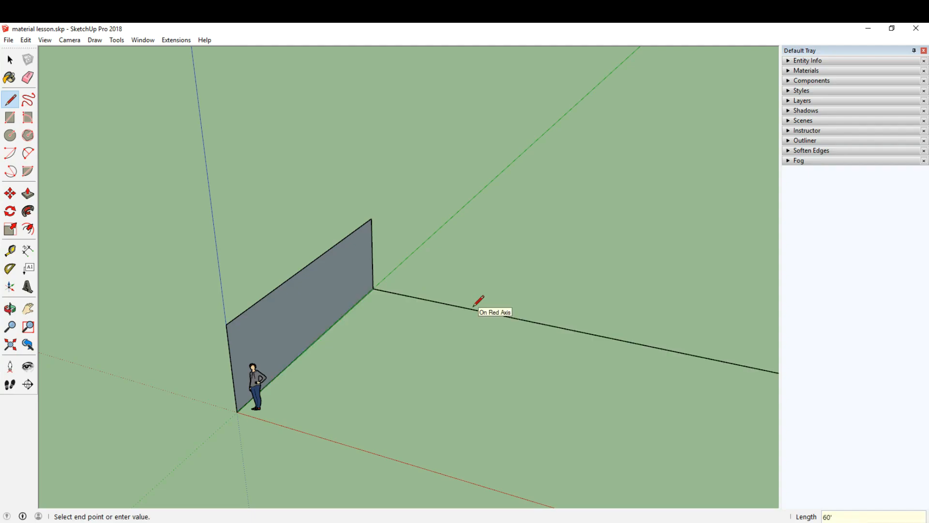
# Close the floor rectangle with a 30' edge back to the red axis and a final edge along that axis to the origin
pyautogui.scroll(-2, 477, 302)
pyautogui.moveTo(464, 303)
pyautogui.mouseDown(button='middle')
pyautogui.moveTo(421, 286)
pyautogui.moveTo(464, 319)
pyautogui.mouseUp(button='middle')
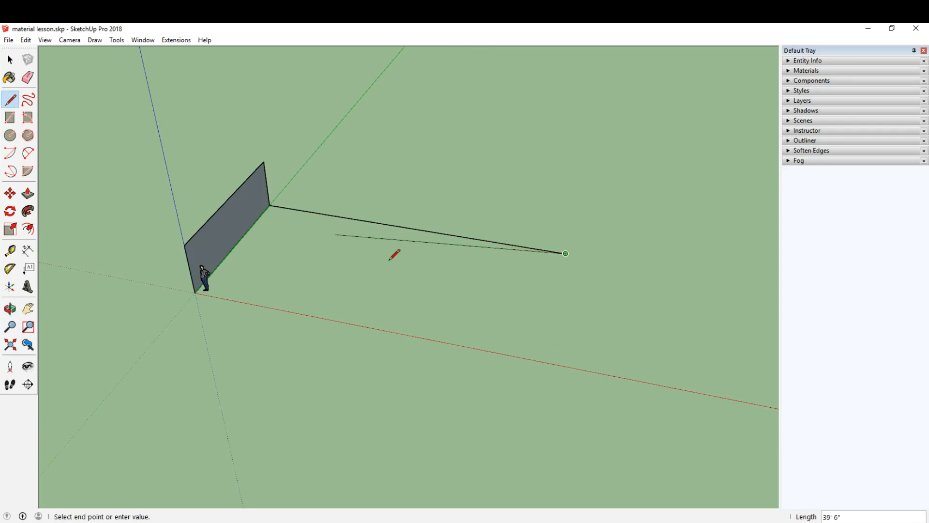
pyautogui.click(542, 361)
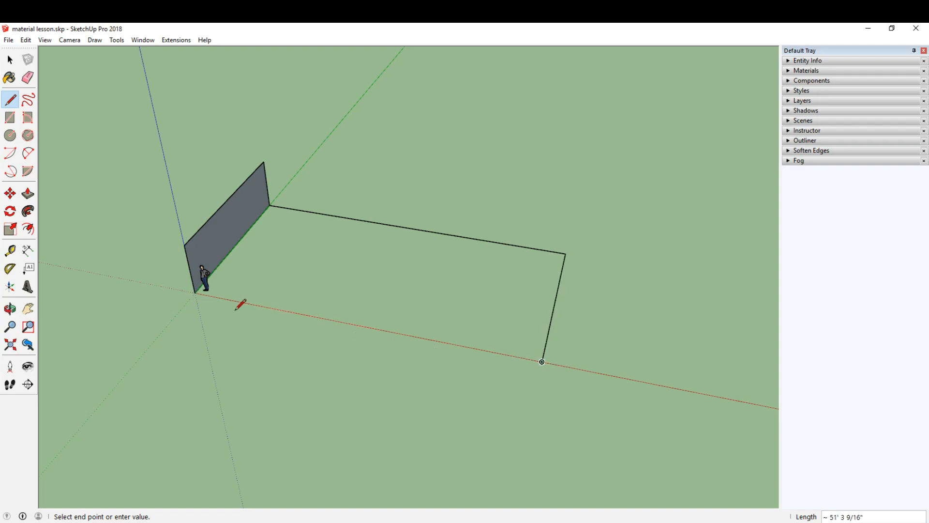
pyautogui.click(195, 293)
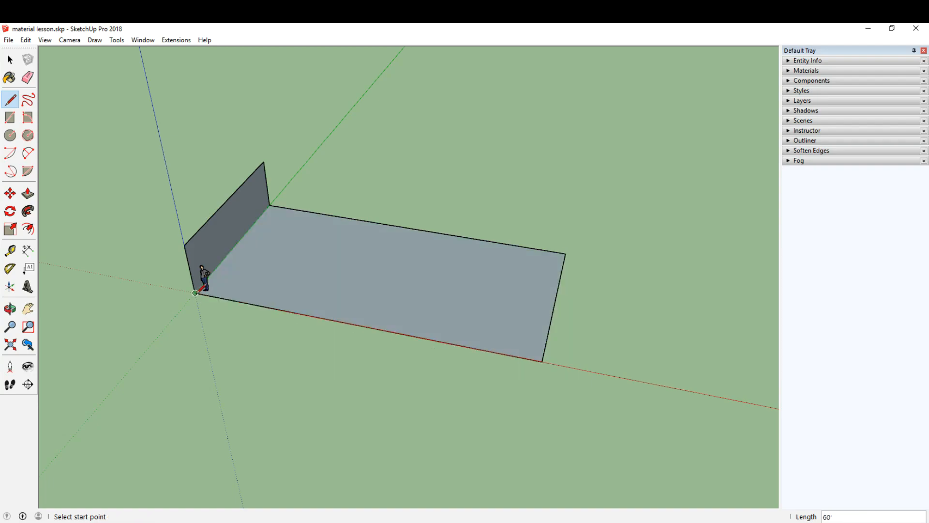
pyautogui.click(10, 60)
pyautogui.scroll(3, 268, 249)
pyautogui.scroll(-3, 269, 249)
pyautogui.moveTo(274, 243); pyautogui.dragTo(369, 230, button='middle')
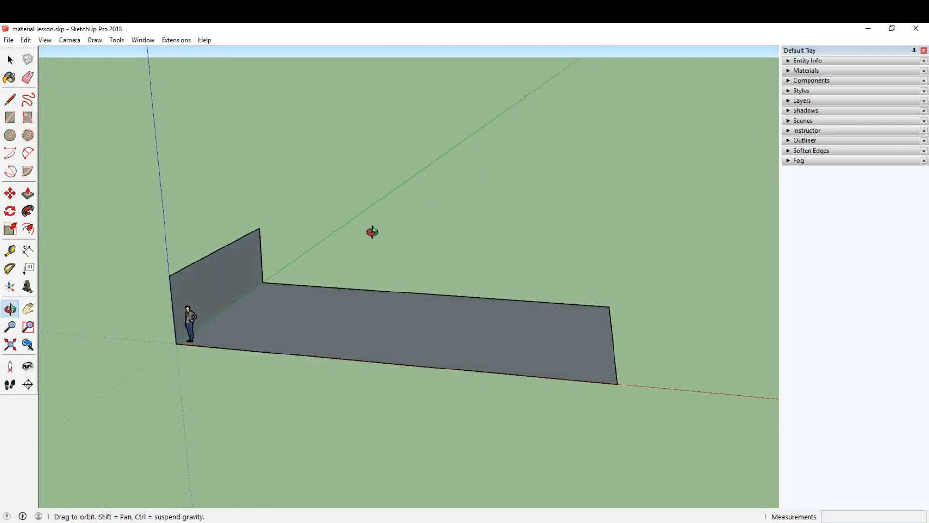
pyautogui.scroll(4, 299, 316)
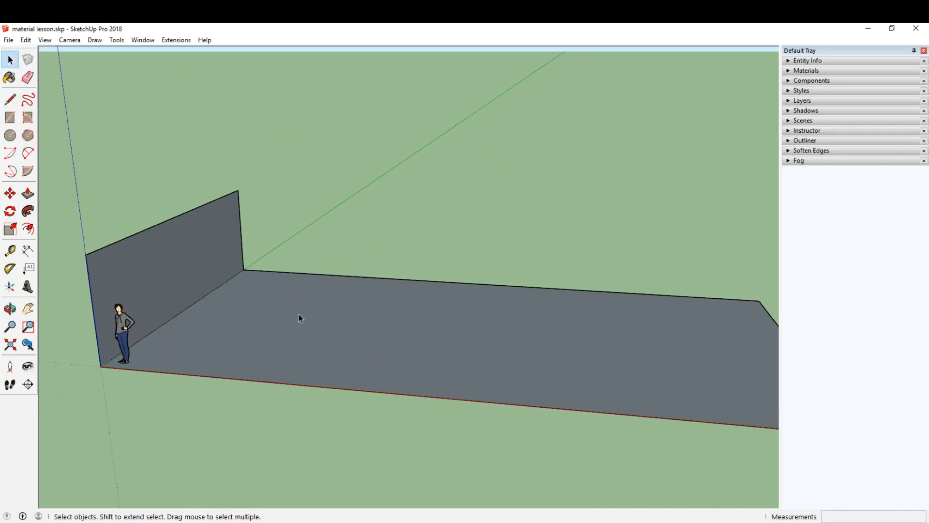